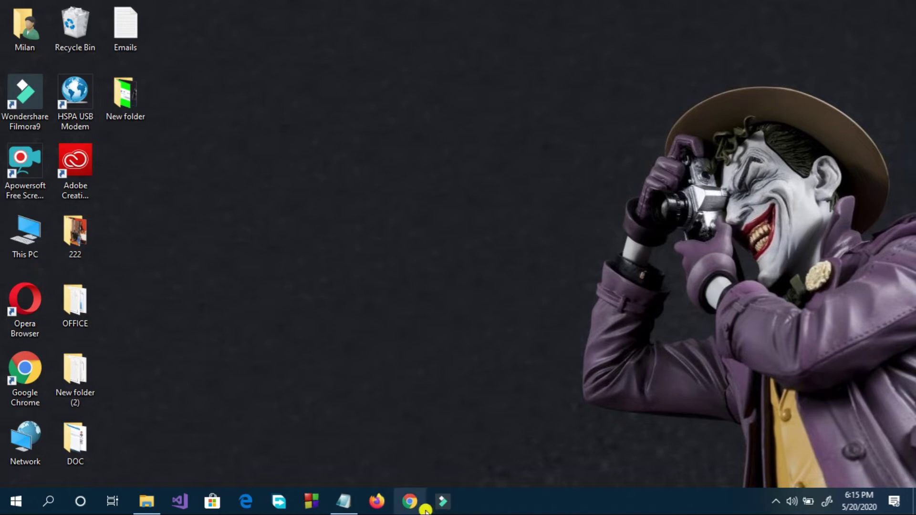
Launch Google Chrome from the taskbar to reach freescreenrecording.com.
click(410, 504)
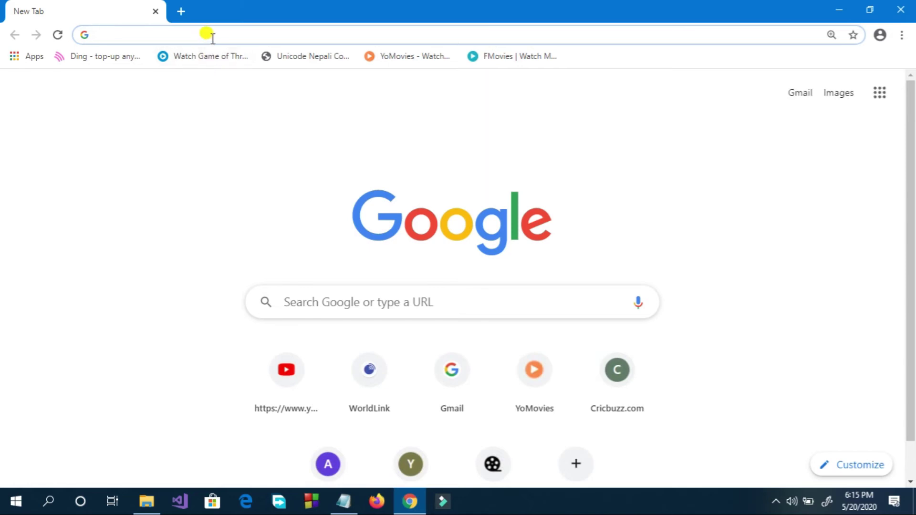
text(f)
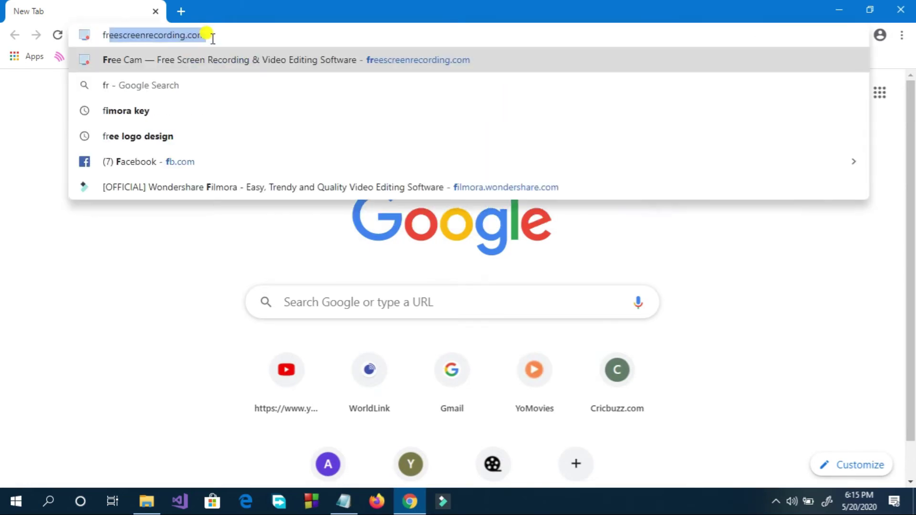
text(reenrecording.com)
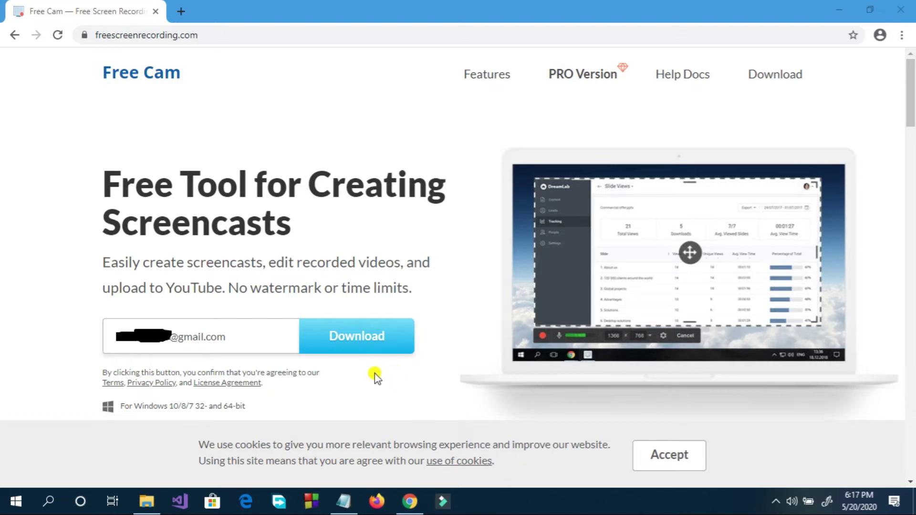
Download the free_cam_8_7_0.msi installer and run it from the download shelf.
click(368, 336)
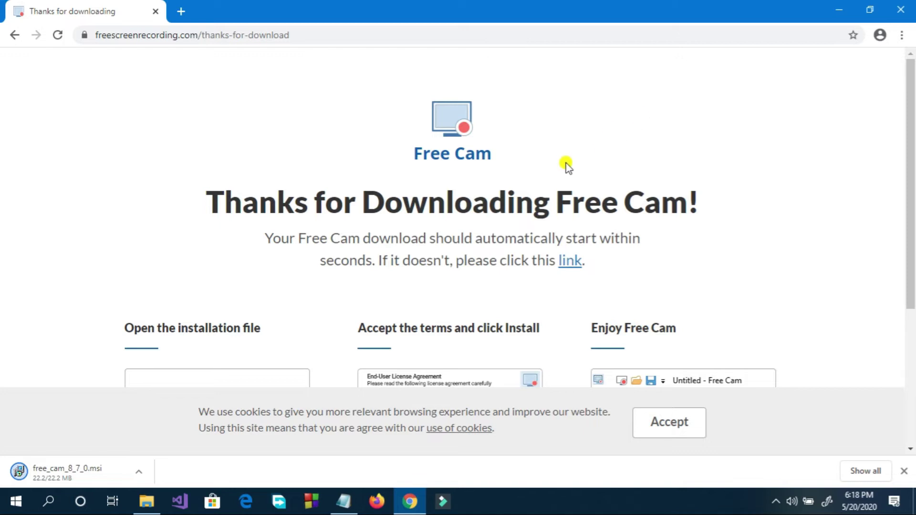
click(141, 478)
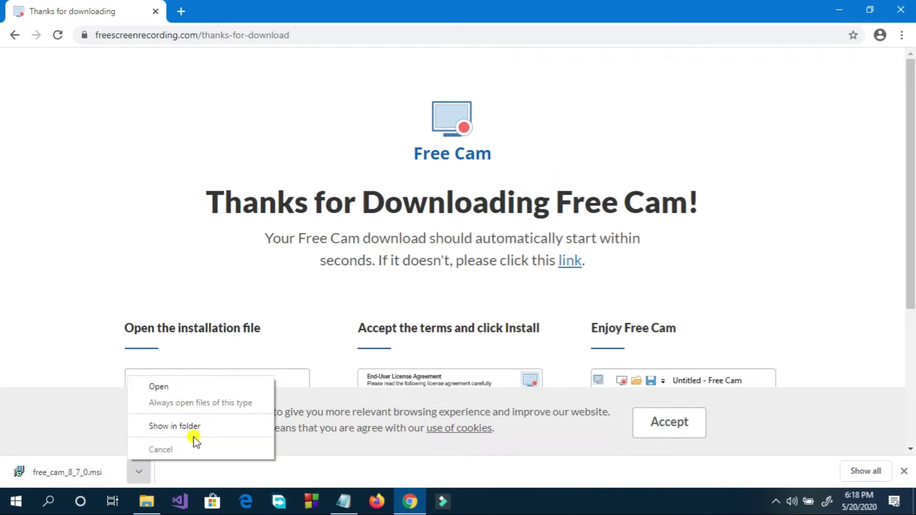
click(199, 390)
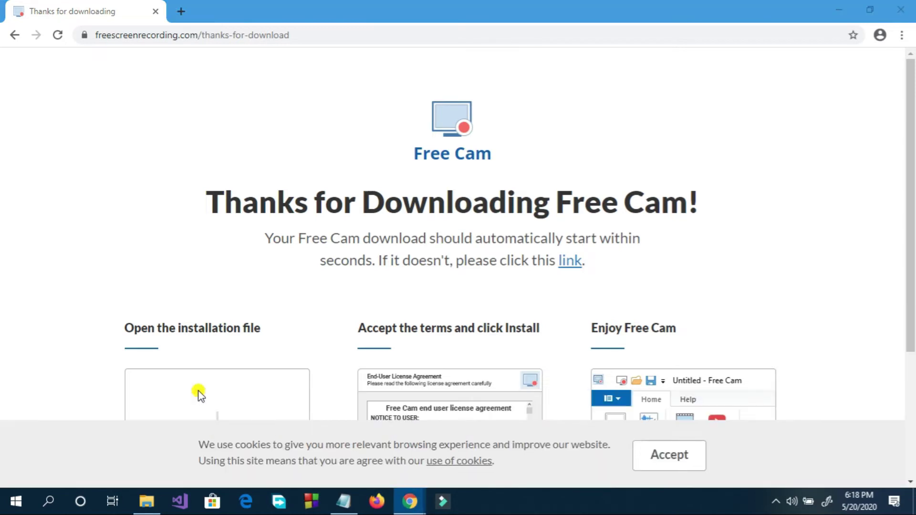
Accept the Free Cam 8 license terms and run the installation.
click(839, 9)
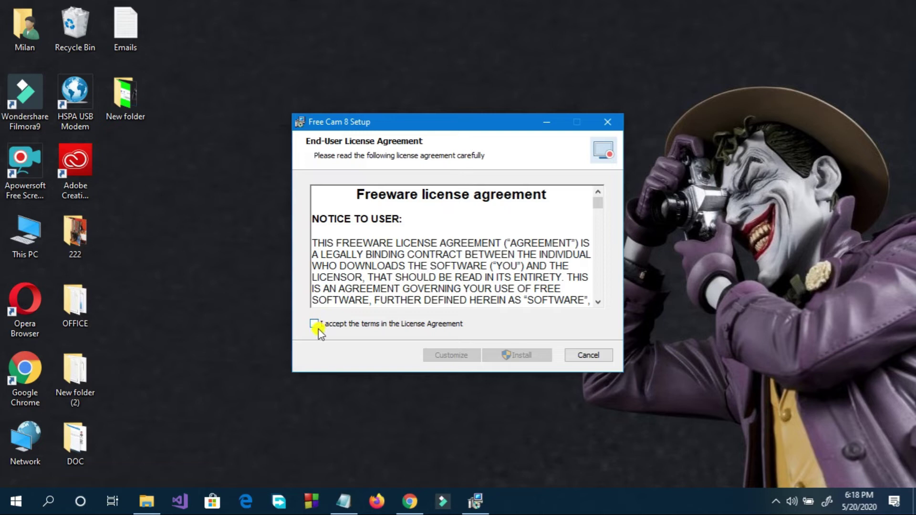
click(318, 324)
click(519, 358)
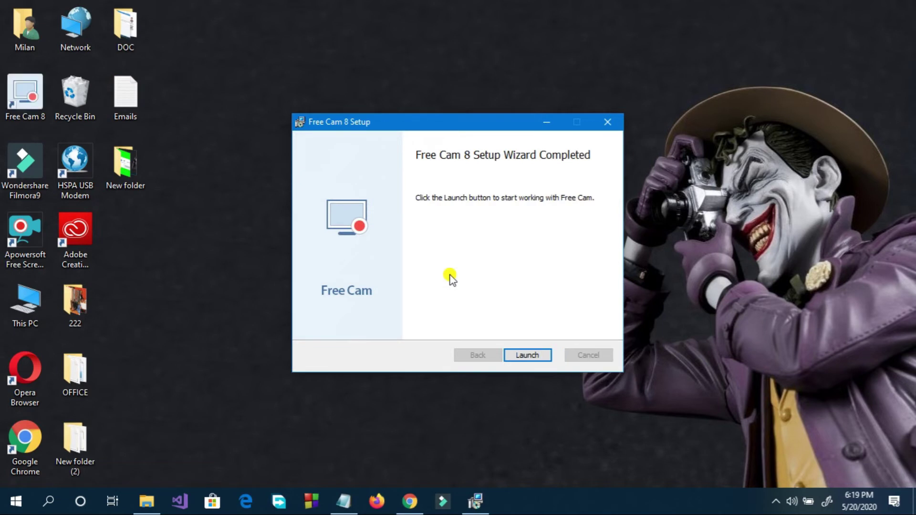
Launch Free Cam from the setup wizard and start a New Recording.
click(528, 351)
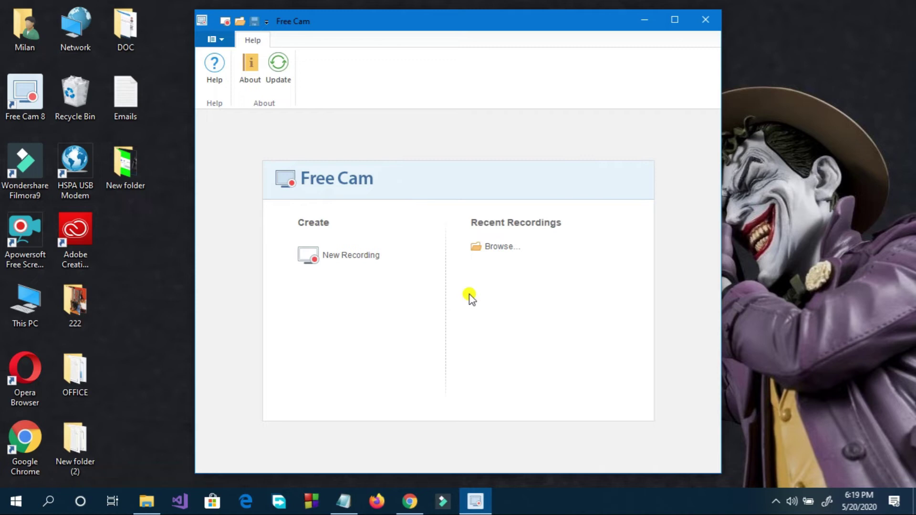
click(350, 254)
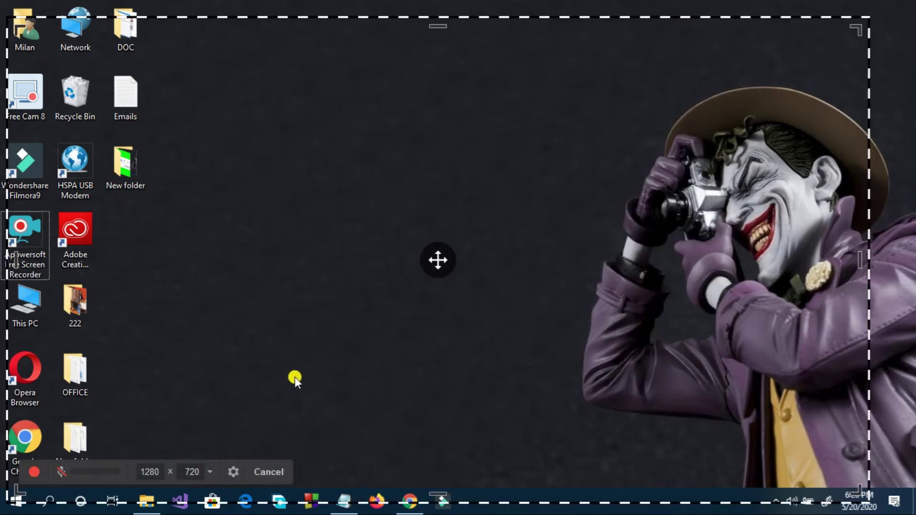
Record a short clip, then end it with Done from the Free Cam tray icon.
click(35, 475)
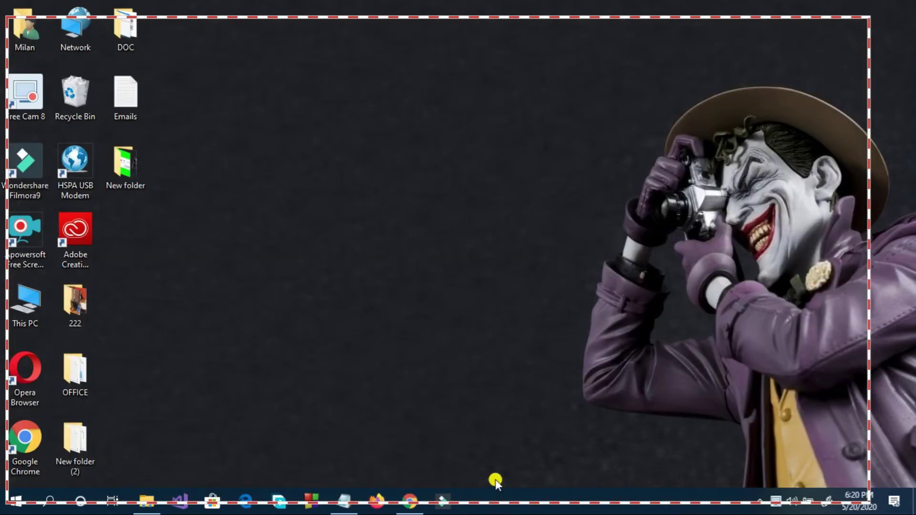
click(759, 500)
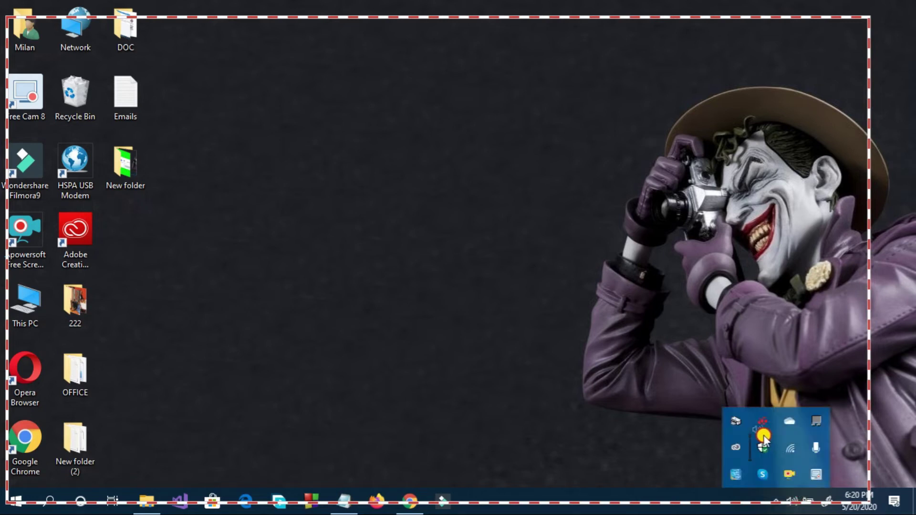
mouse_move(764, 438)
mouse_down()
mouse_move(814, 481)
mouse_move(789, 446)
mouse_up()
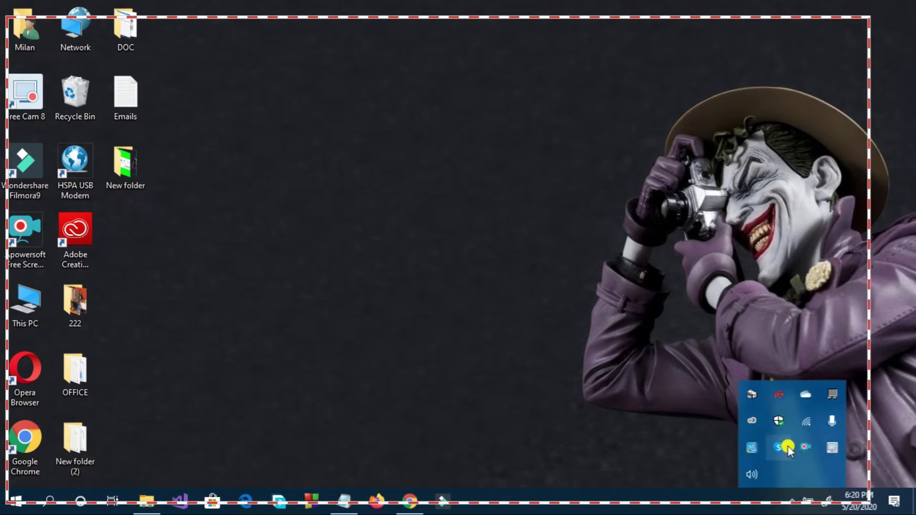
right_click(831, 449)
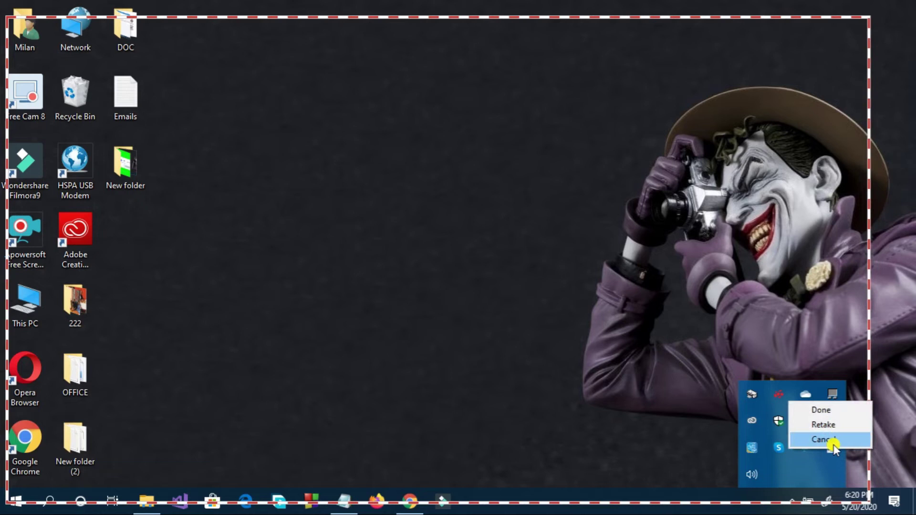
click(827, 411)
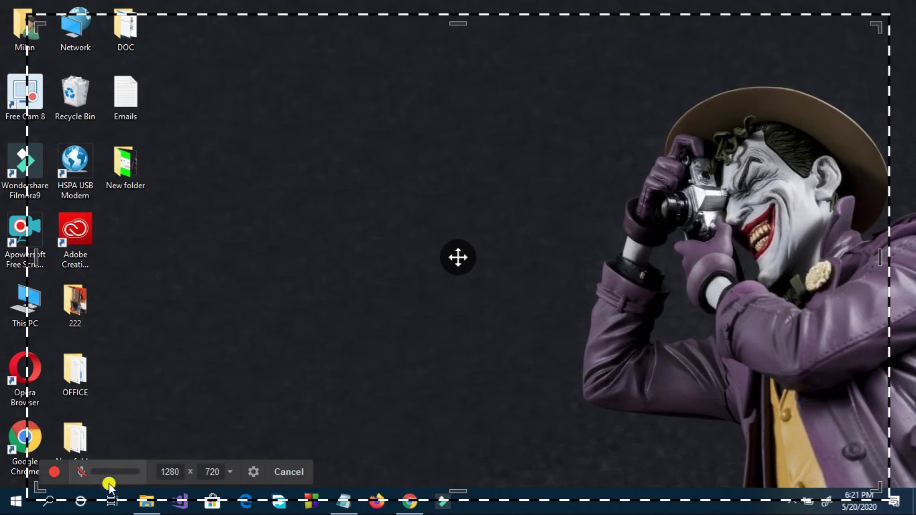
Toggle the microphone on and off, then set the capture area to Fullscreen.
click(76, 467)
click(81, 473)
click(234, 471)
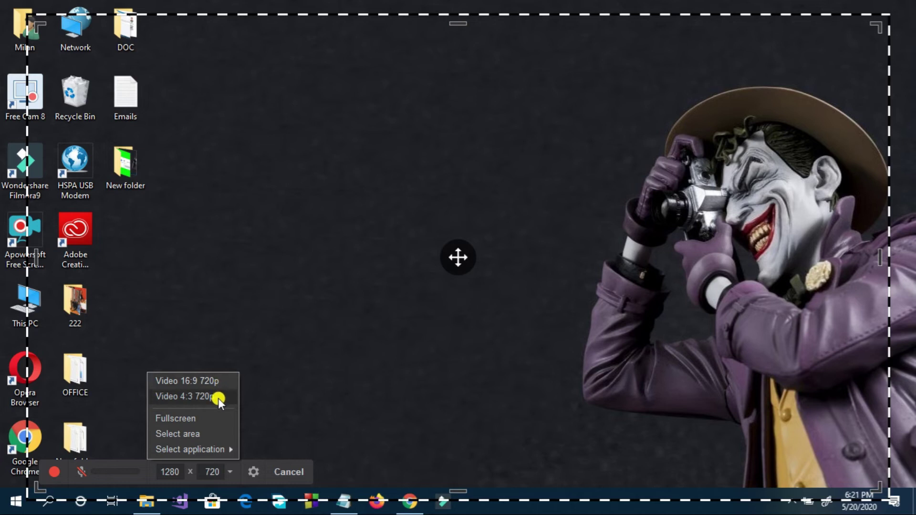
click(209, 417)
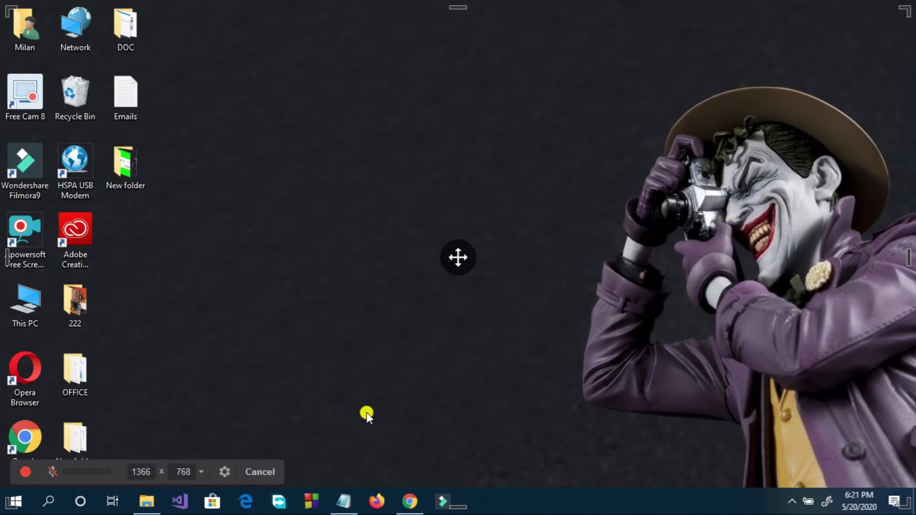
Try Select area over the whole screen, then browse the Select application window list.
click(203, 472)
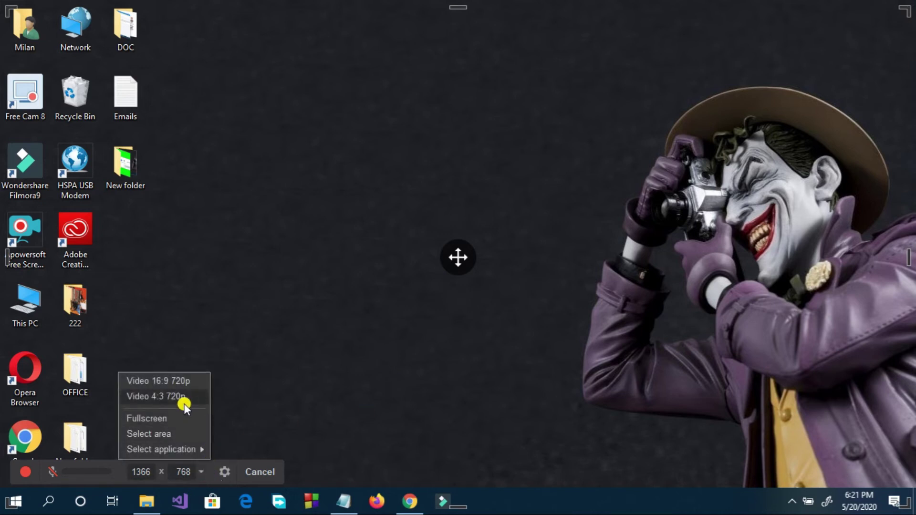
click(179, 436)
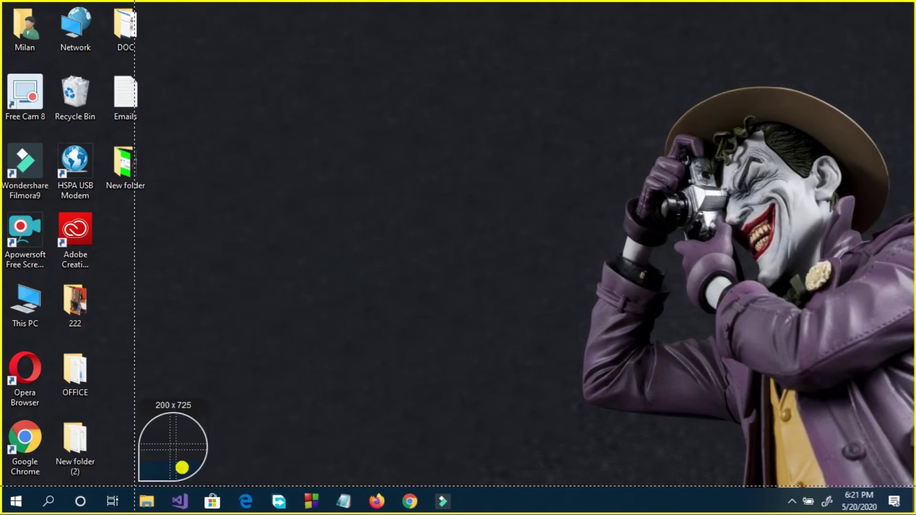
click(327, 378)
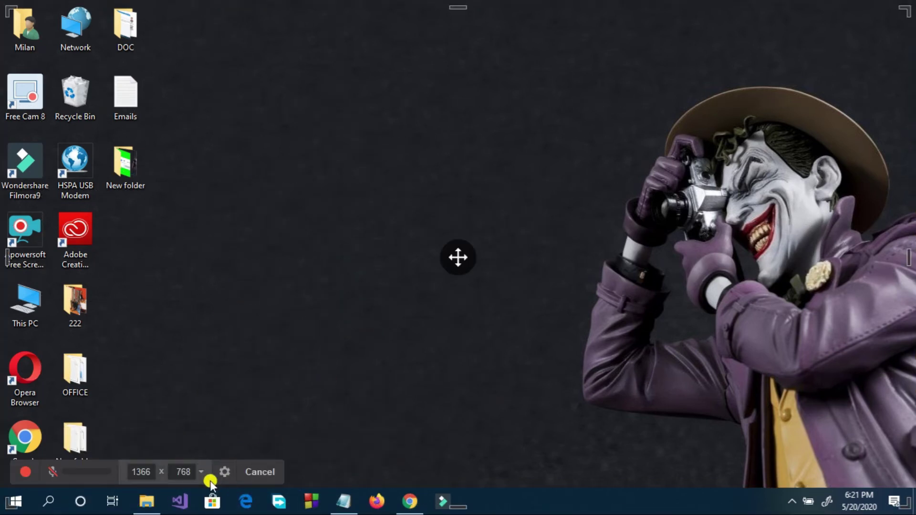
click(205, 471)
mouse_move(162, 449)
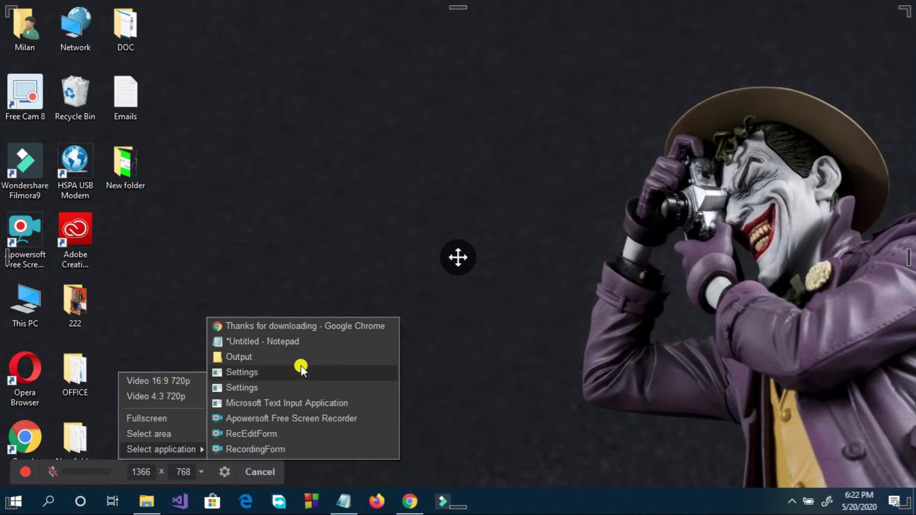
Close the size dropdown and open the recorder settings from the gear icon.
click(203, 472)
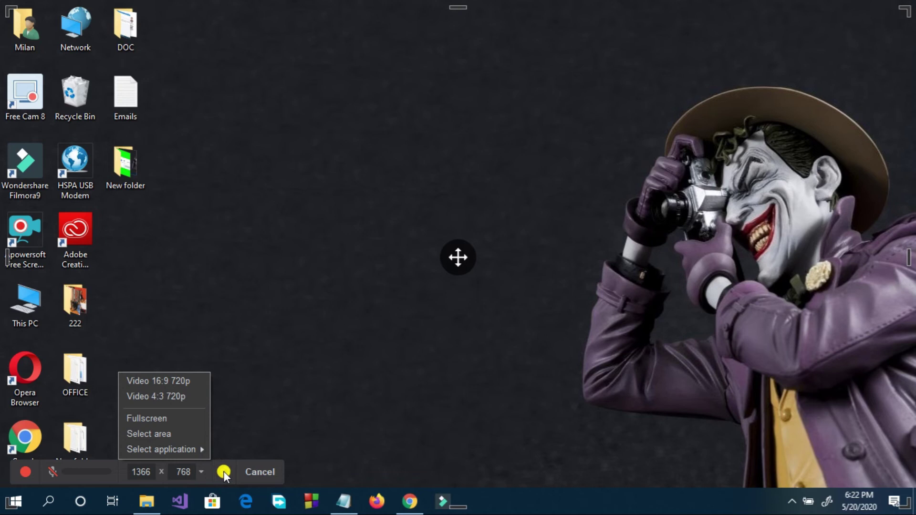
click(223, 472)
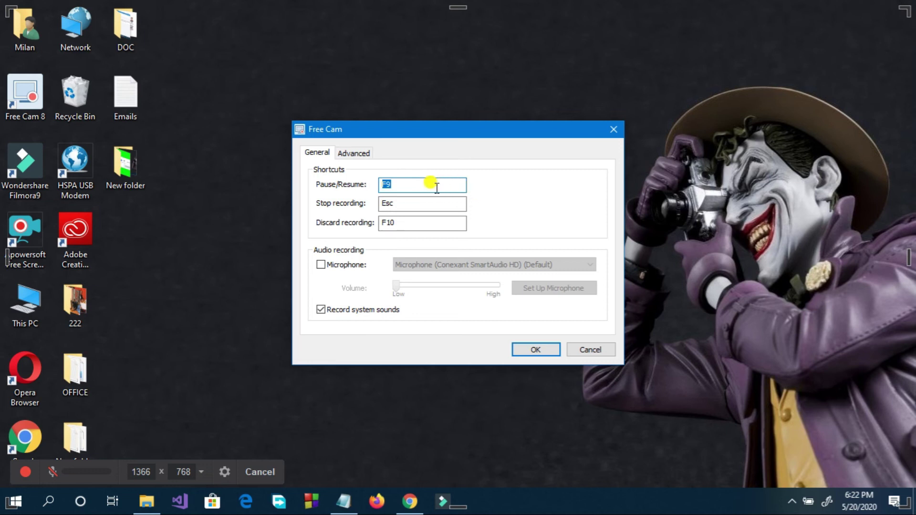
Set shortcuts Pause/Resume to P, Stop to S, Discard to Back; toggle Microphone.
key(BackSpace)
key(p)
click(412, 203)
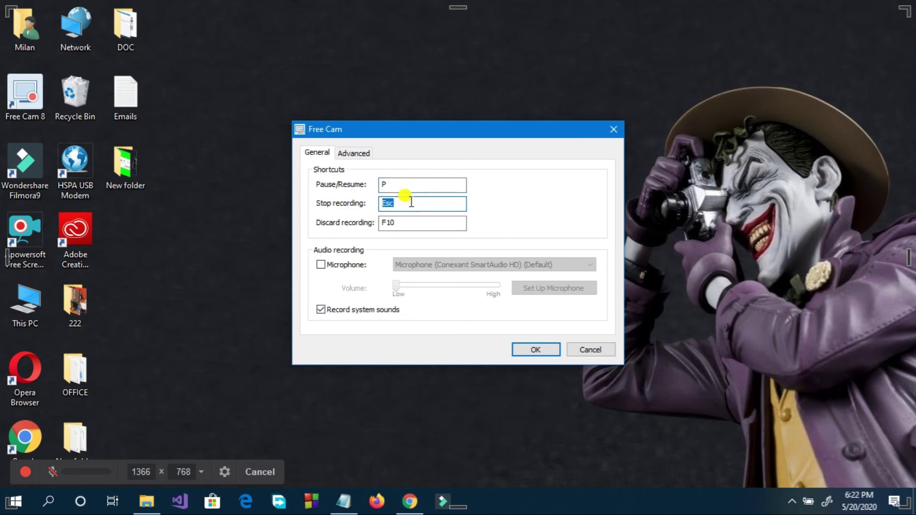
key(s)
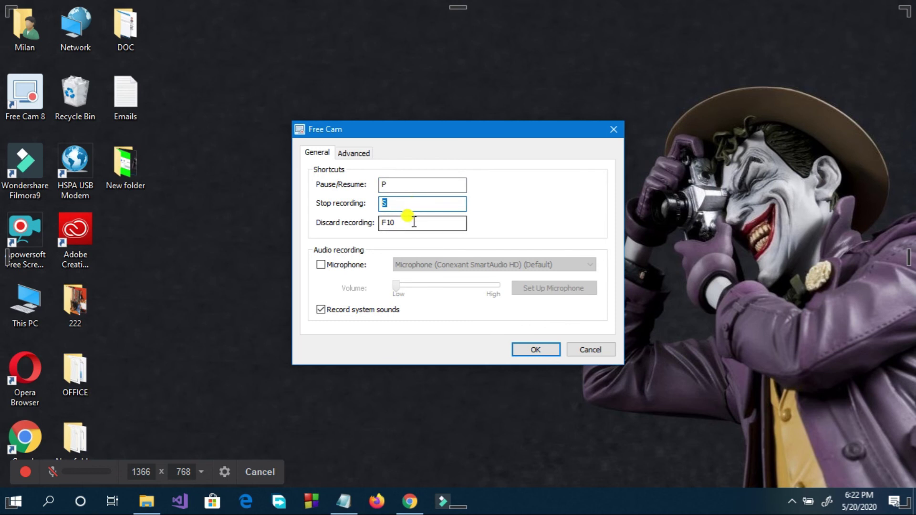
click(410, 223)
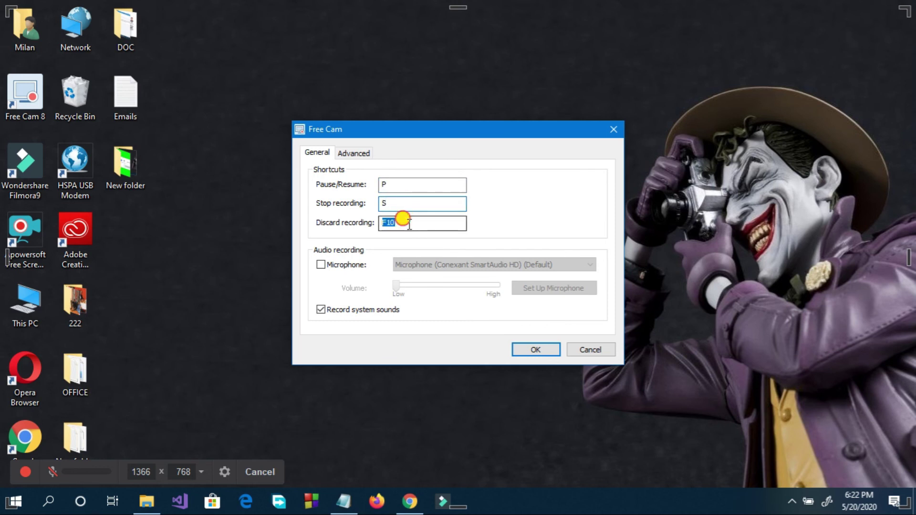
key(q)
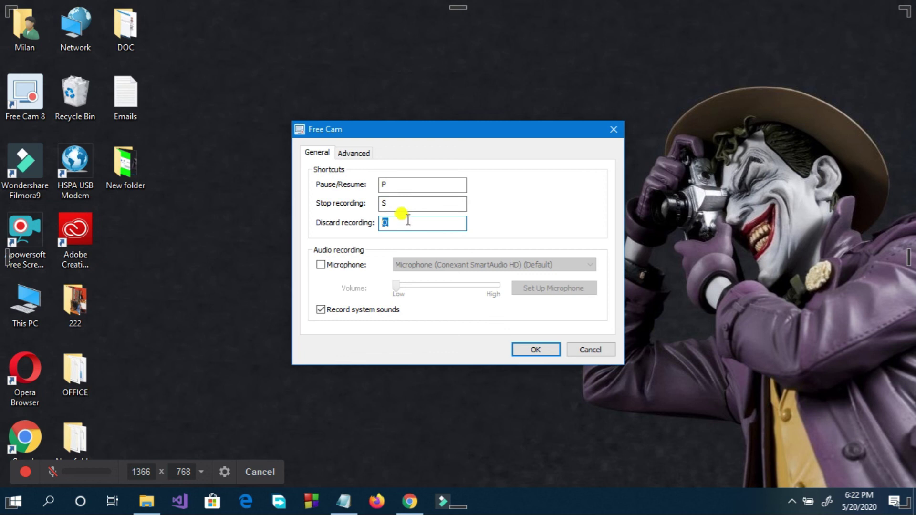
key(BackSpace)
click(321, 266)
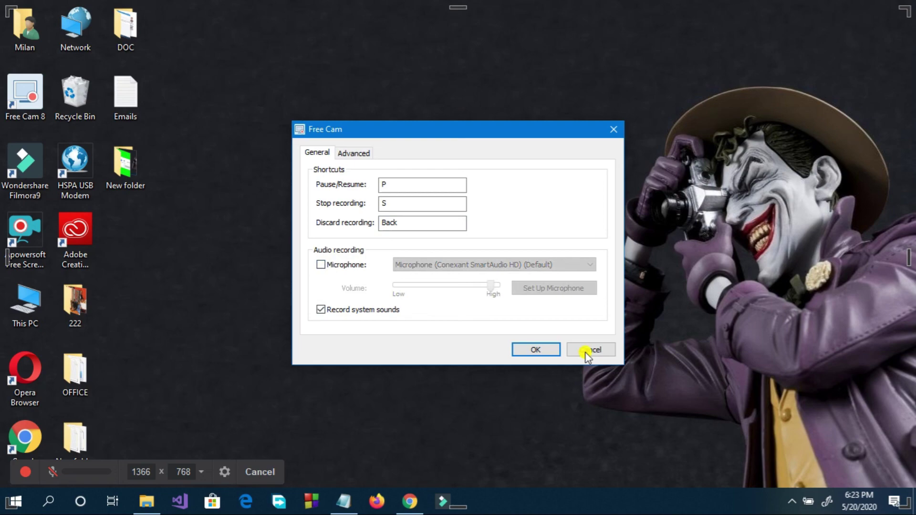